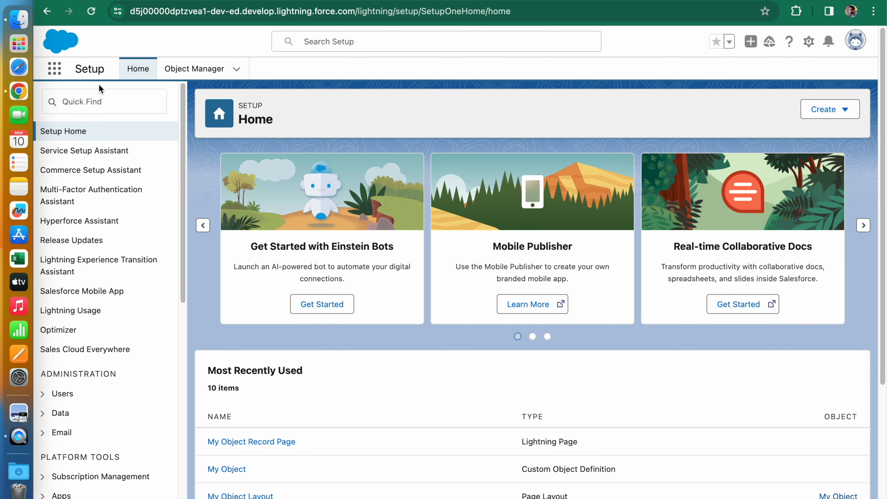
- Open the Object Manager and start creating a new custom object
left_click(193, 69)
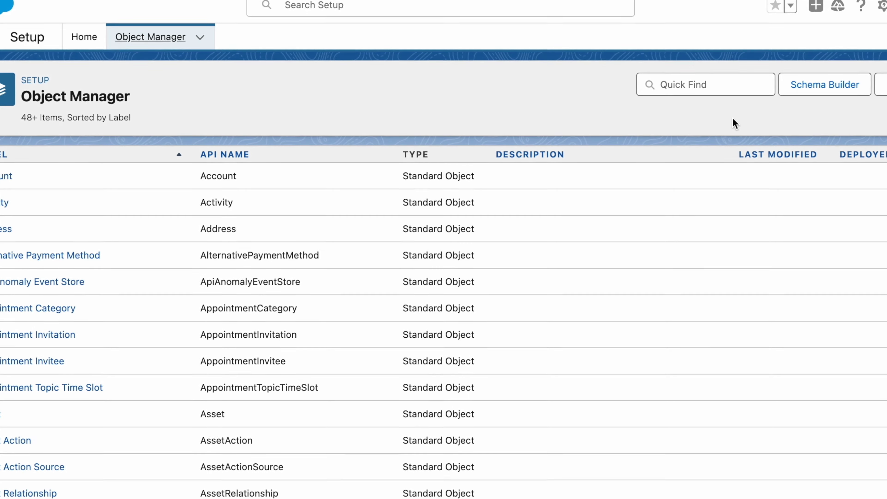
left_click(851, 115)
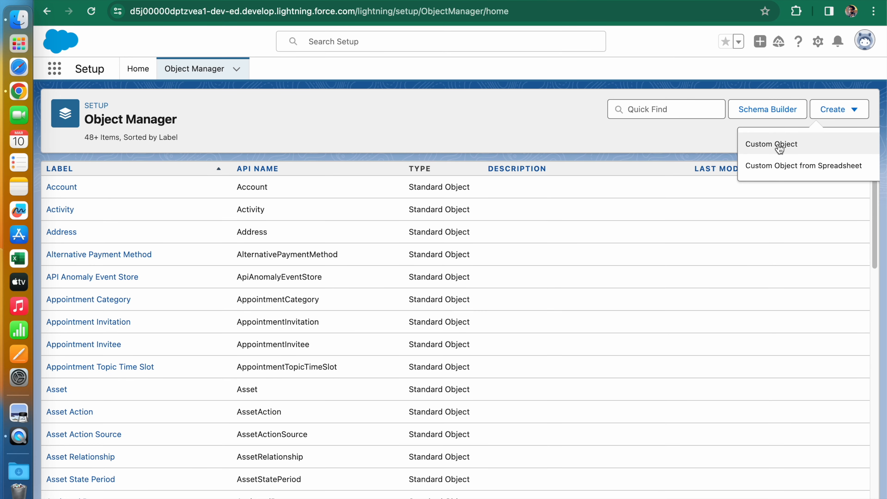
left_click(779, 148)
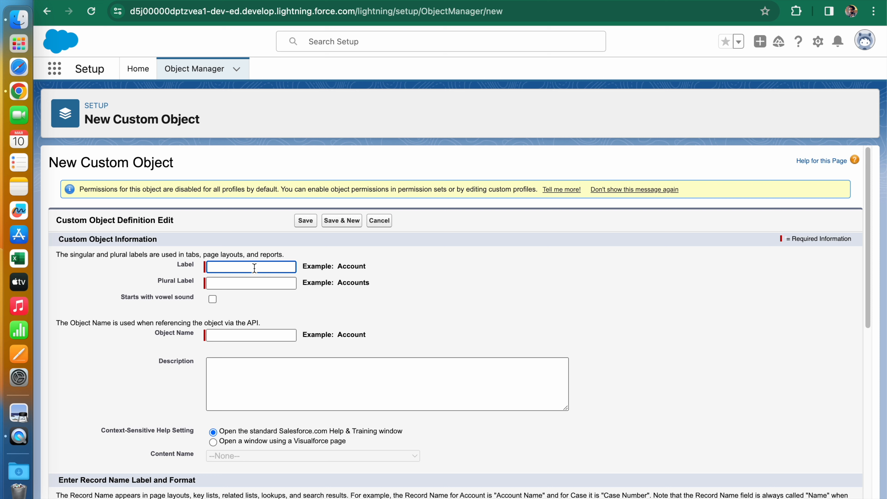
- Set the object's label to "My Custom Object" and its plural label to "My Custom Objects"
type("My Custom Object")
left_click(268, 285)
left_click_drag(279, 267, 156, 268)
key("super+c")
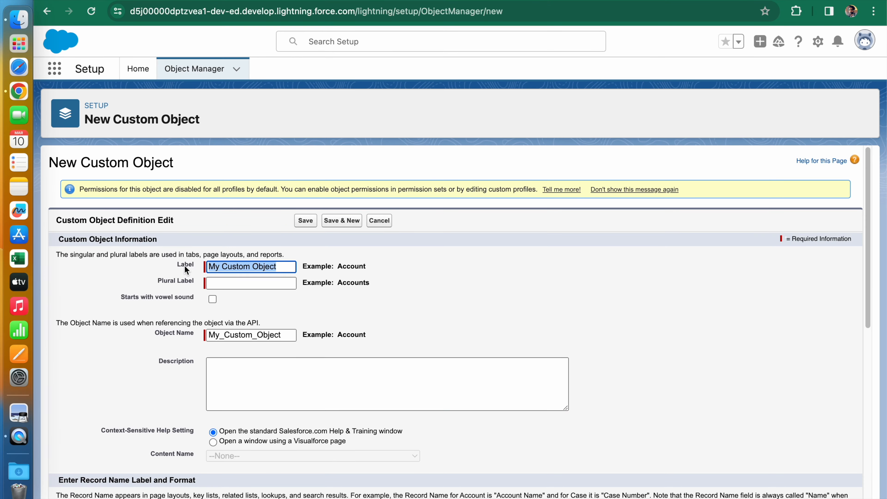
left_click(211, 283)
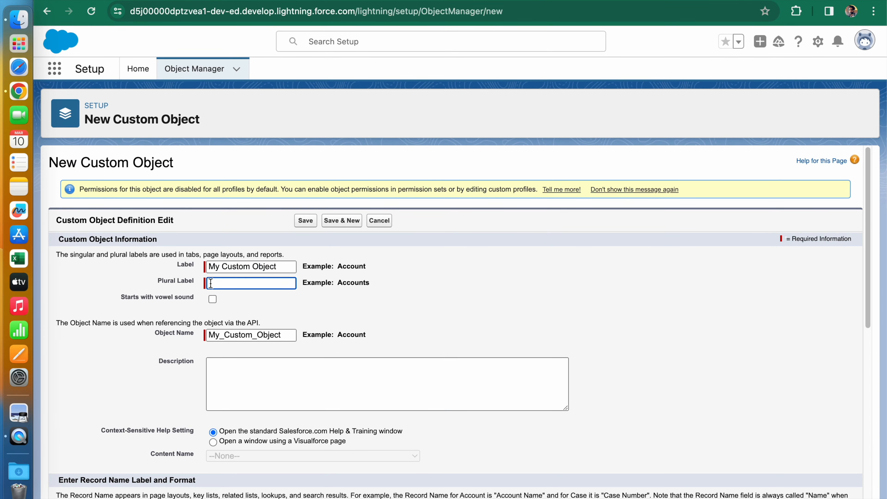
key("super+v")
type("s")
left_click(254, 339)
left_click(238, 372)
- Check the Visualforce page choices for context-sensitive help and return the setting to the standard Salesforce.com Help & Training window
scroll(239, 371, "down", 2)
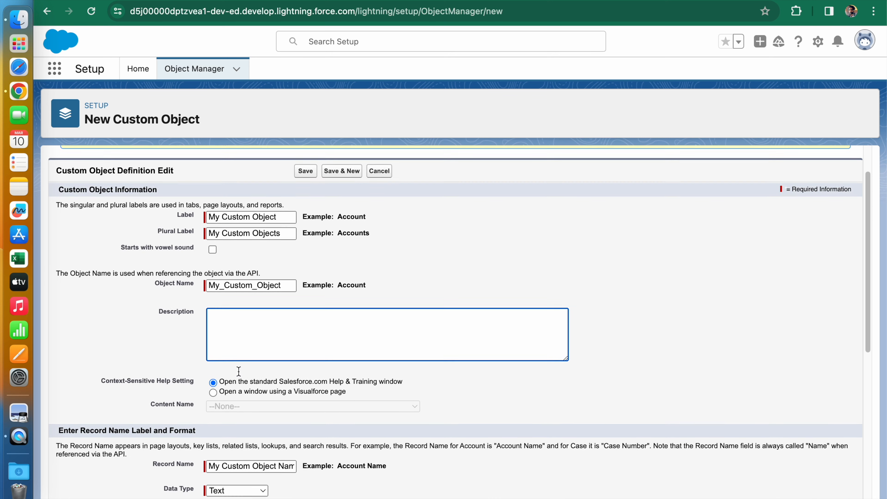
scroll(239, 372, "down", 3)
scroll(238, 371, "up", 4)
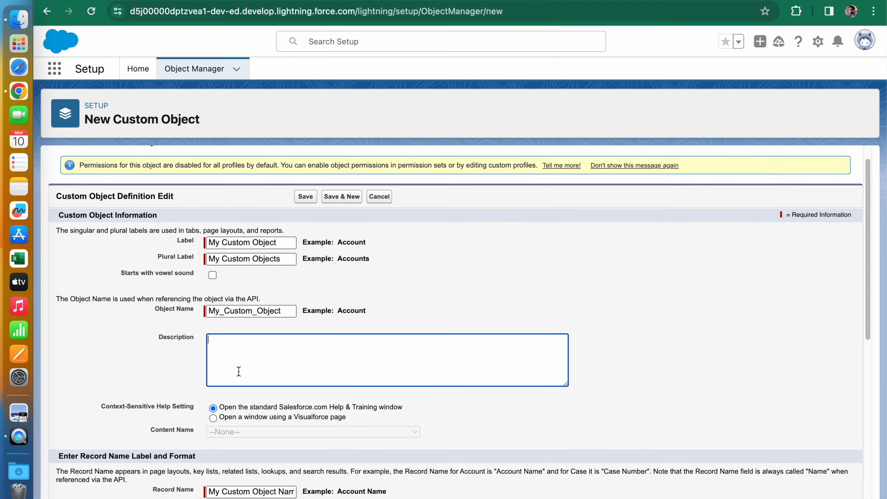
scroll(202, 393, "down", 5)
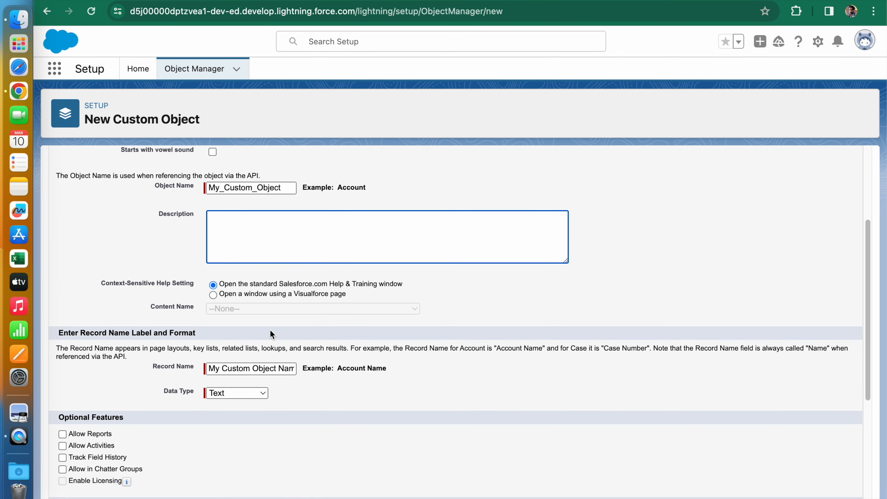
left_click(214, 295)
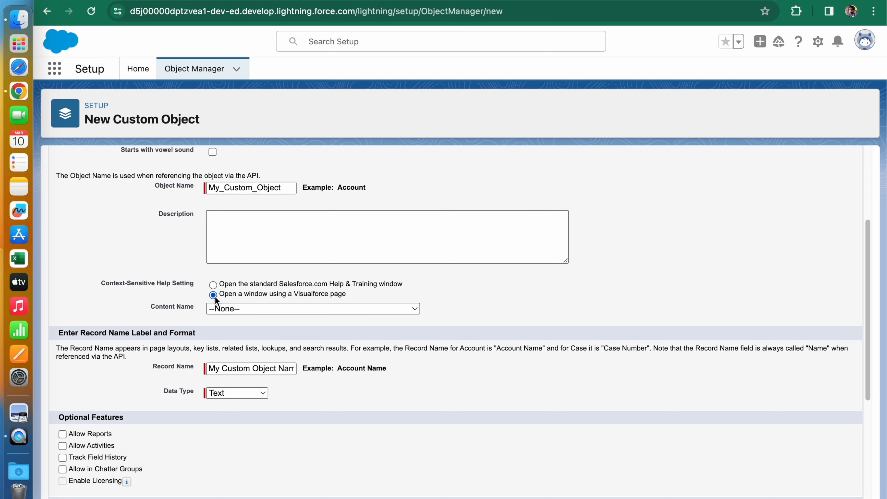
left_click(222, 312)
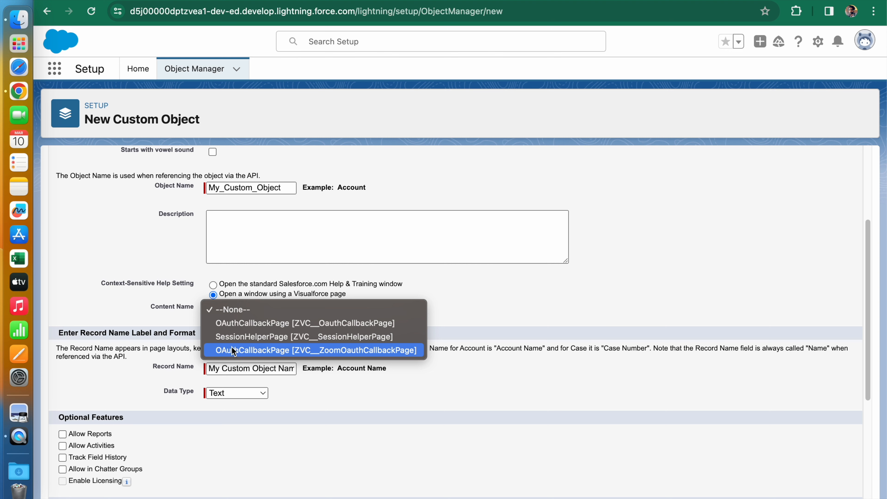
left_click(227, 305)
left_click(213, 285)
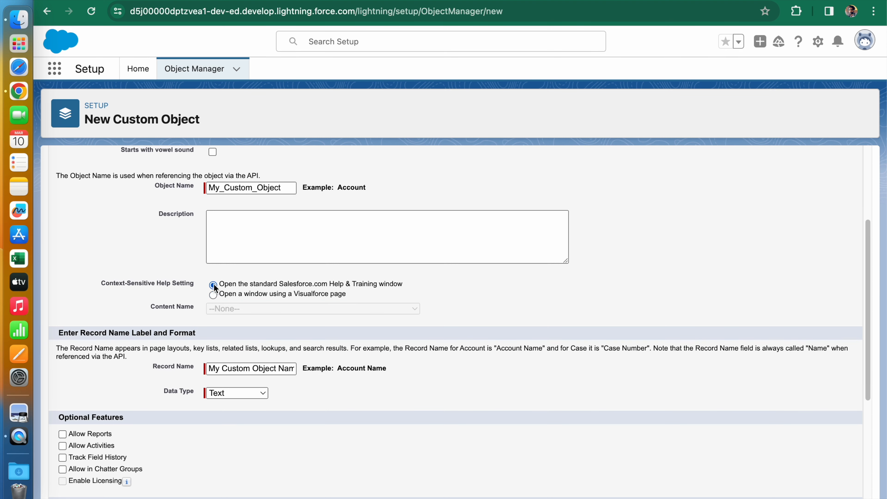
- Review the data type options for the record name and keep Text selected
scroll(219, 292, "down", 1)
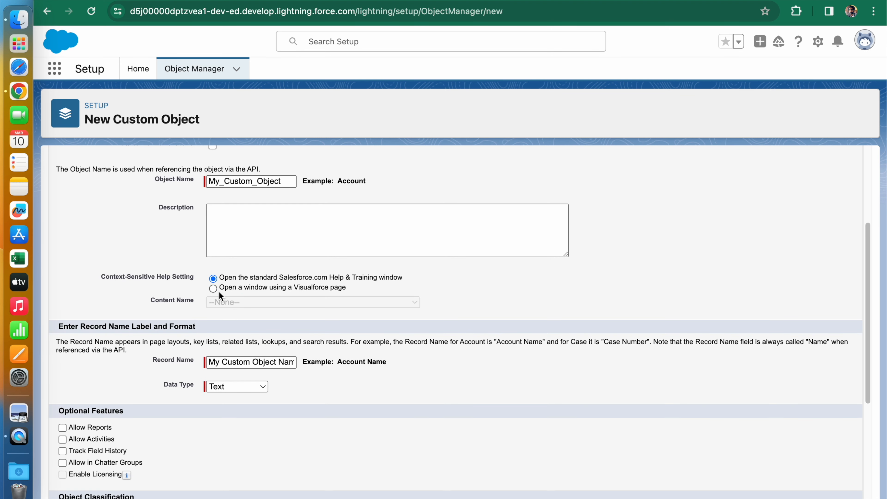
scroll(265, 327, "down", 3)
left_click(261, 312)
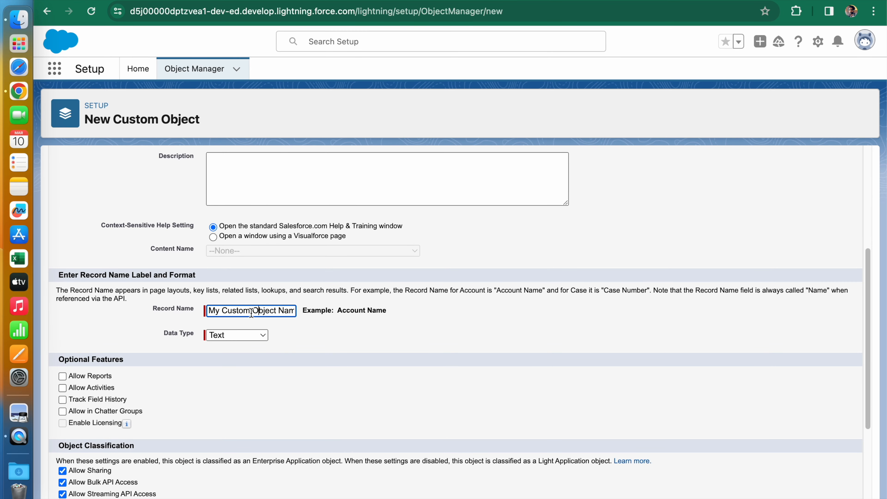
left_click(251, 334)
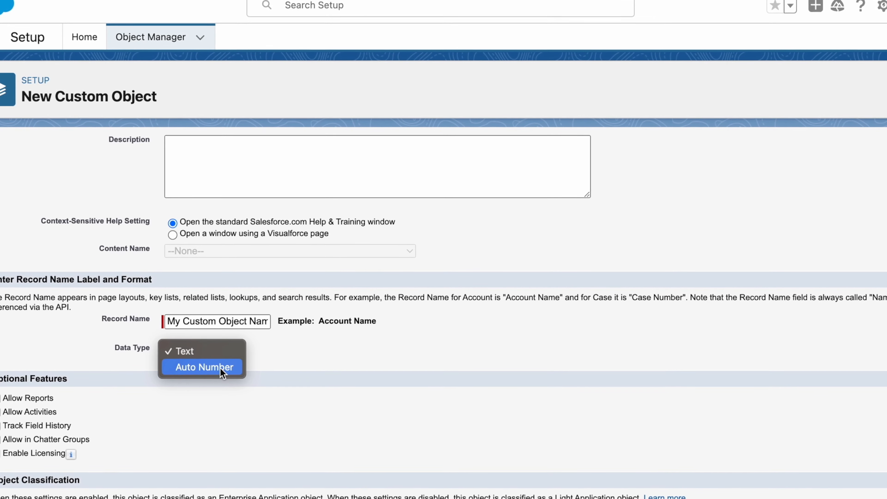
left_click(216, 351)
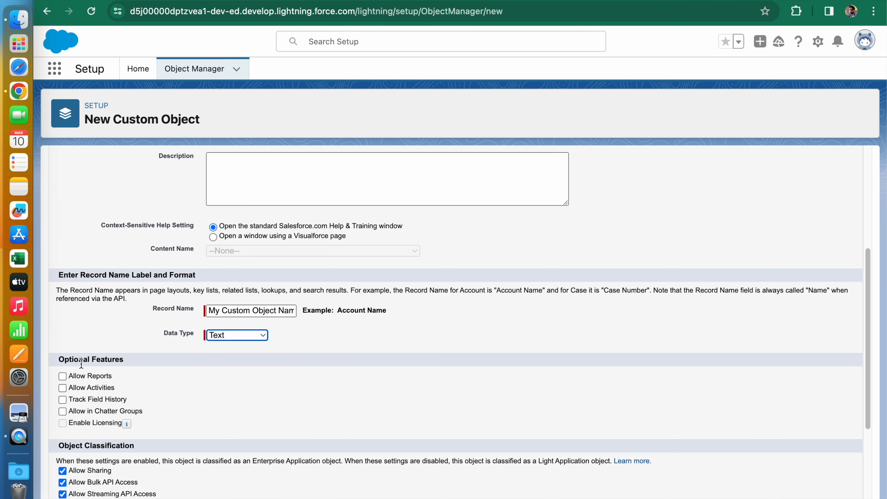
- Enable reports, activities, field history tracking, Chatter groups, search and the Notes and Attachments related list, and save the custom object
left_click(63, 376)
left_click(65, 399)
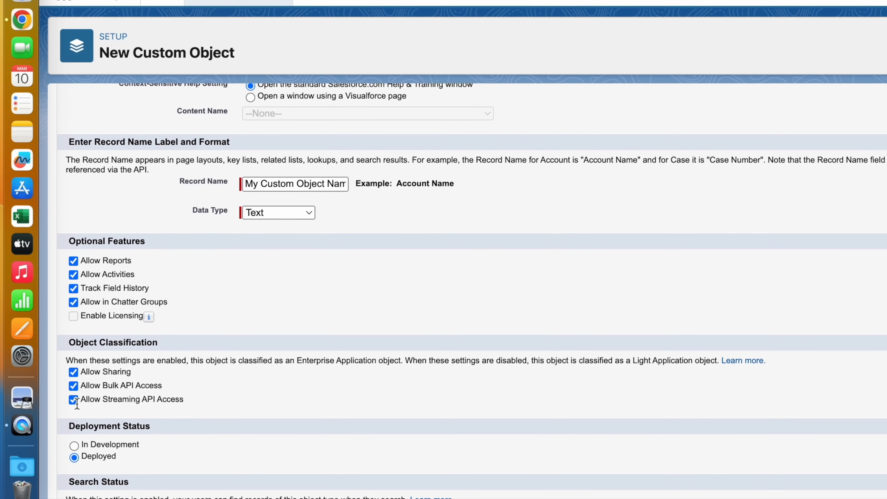
scroll(65, 411, "down", 3)
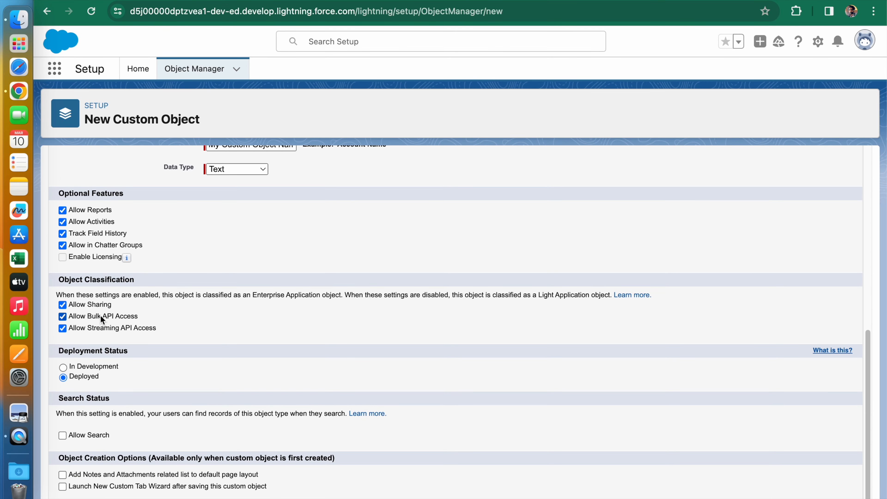
left_click(63, 435)
left_click(63, 475)
scroll(209, 385, "down", 1)
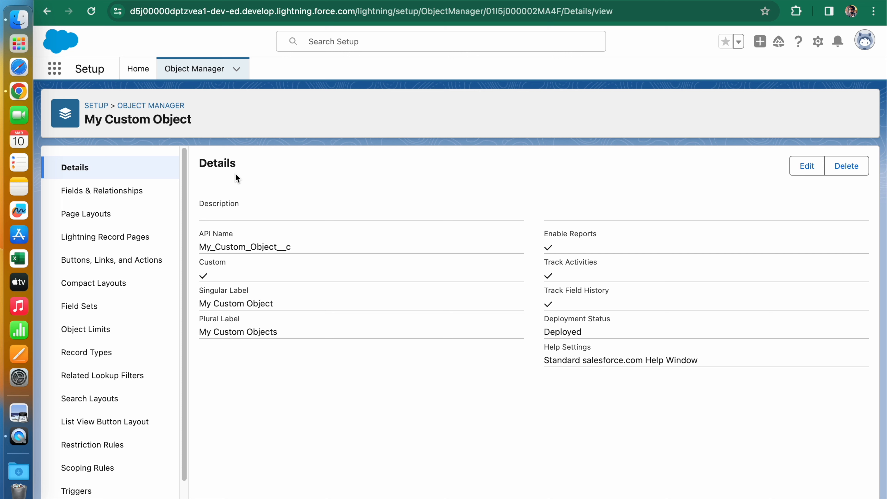
- Search the App Launcher for the new custom object using "my cu"
scroll(140, 182, "down", 2)
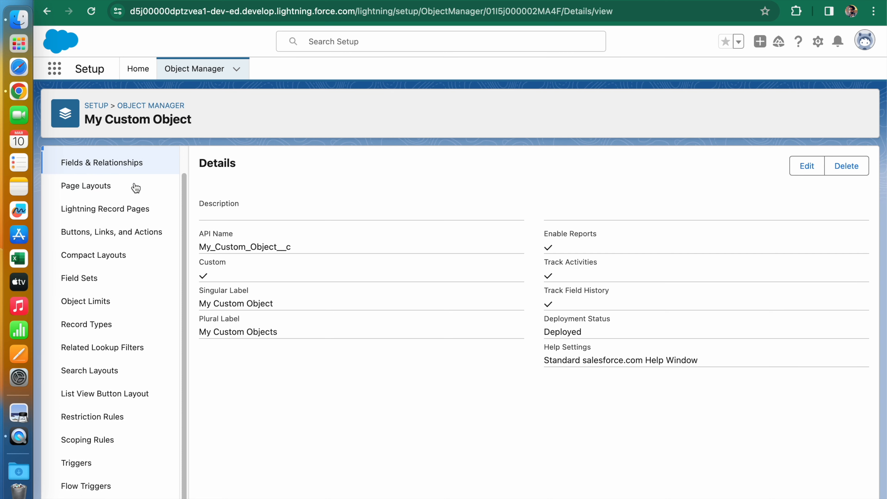
triple_click(137, 123)
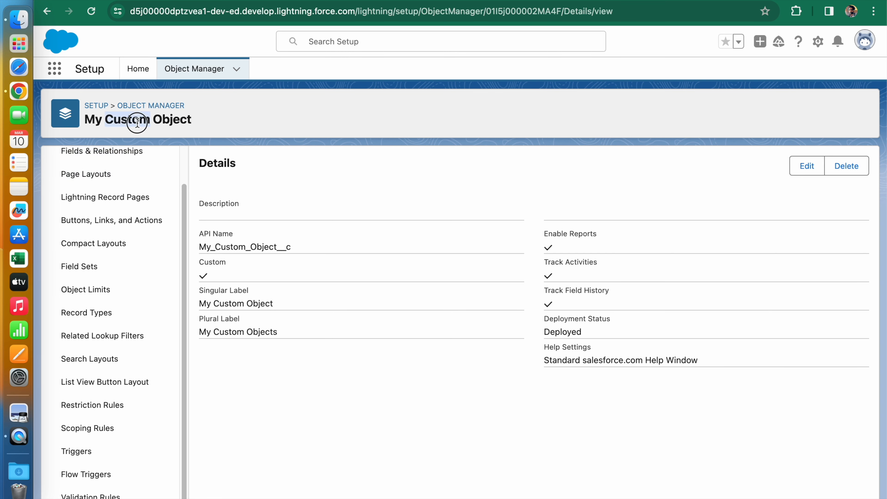
left_click(60, 75)
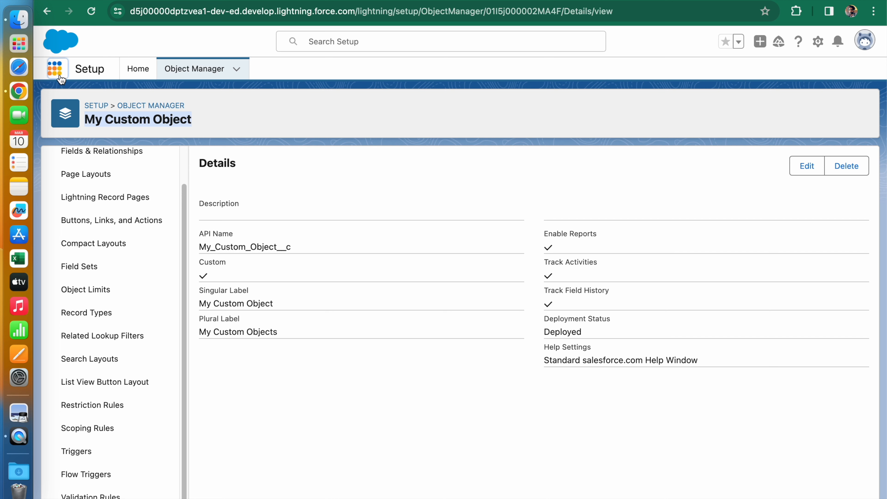
type("my ")
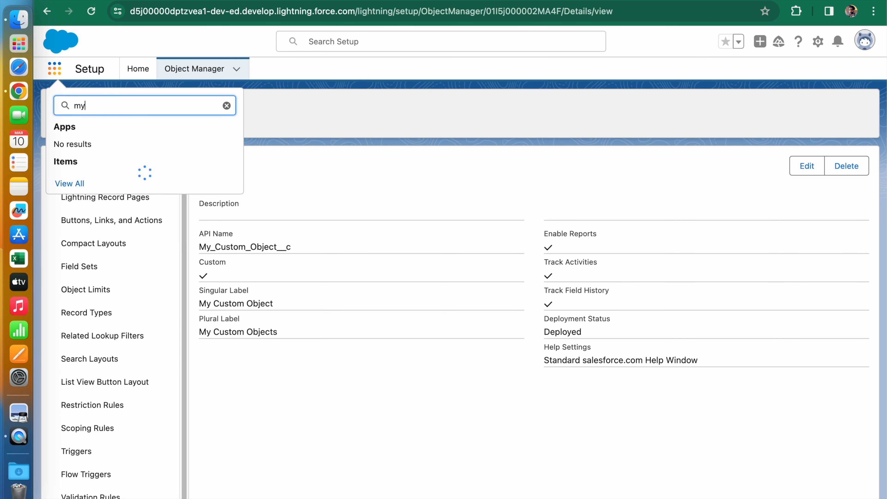
type("cu")
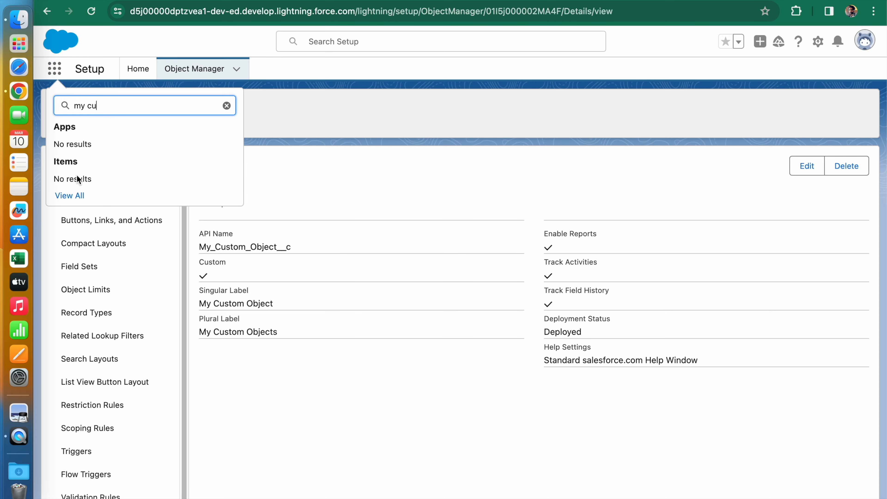
- Look through the full App Launcher list of apps and items for the custom object, and close it
left_click(65, 197)
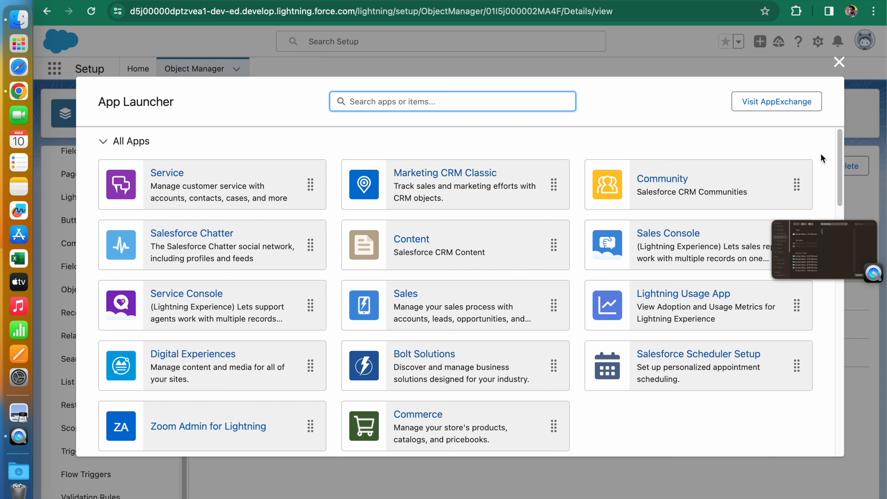
left_click_drag(838, 147, 840, 249)
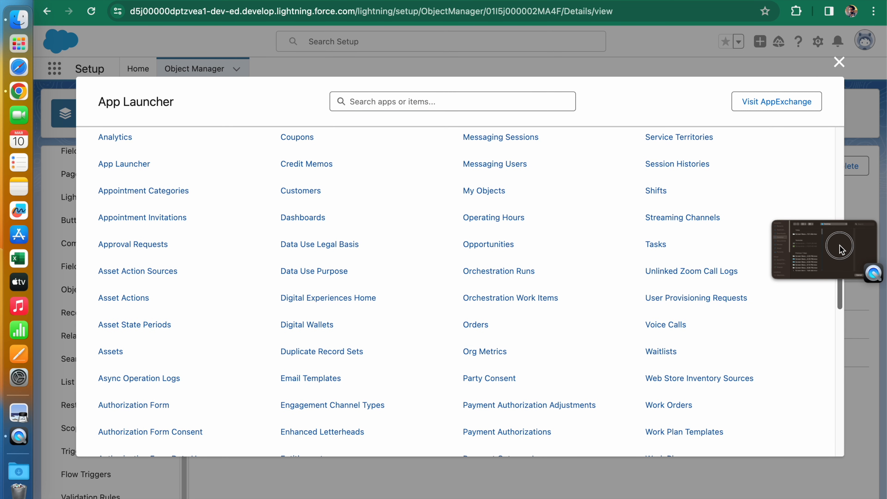
left_click_drag(841, 247, 802, 113)
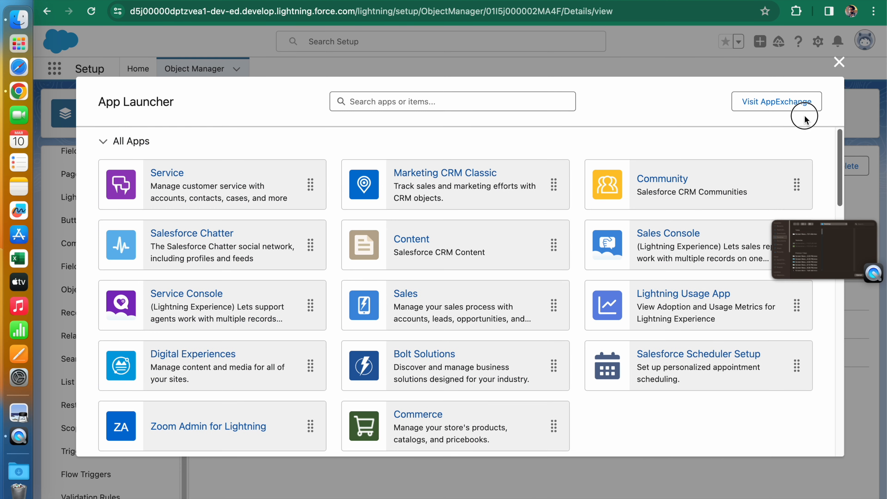
left_click(840, 63)
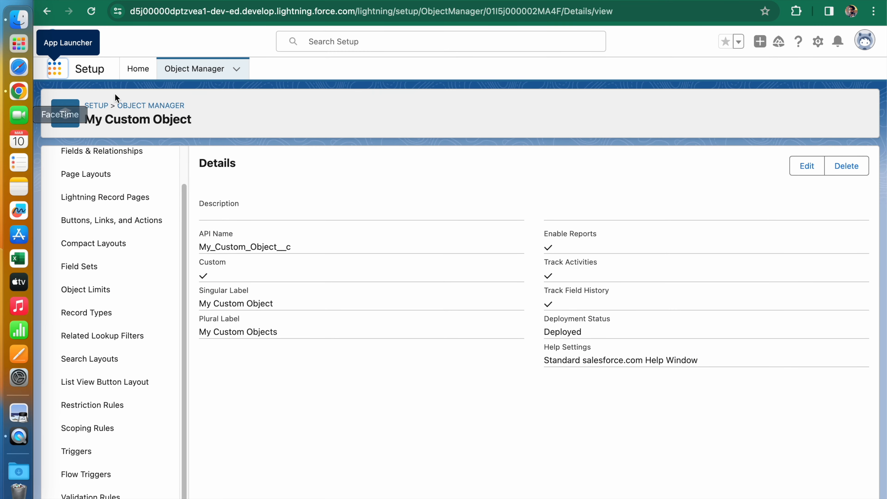
- Find the Tabs settings page from the Setup home by searching for "tab" and open it
left_click(140, 70)
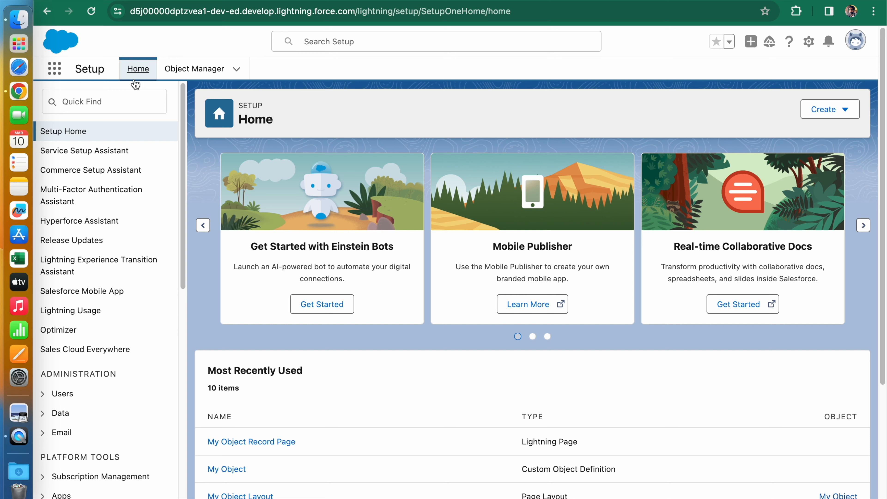
left_click(118, 101)
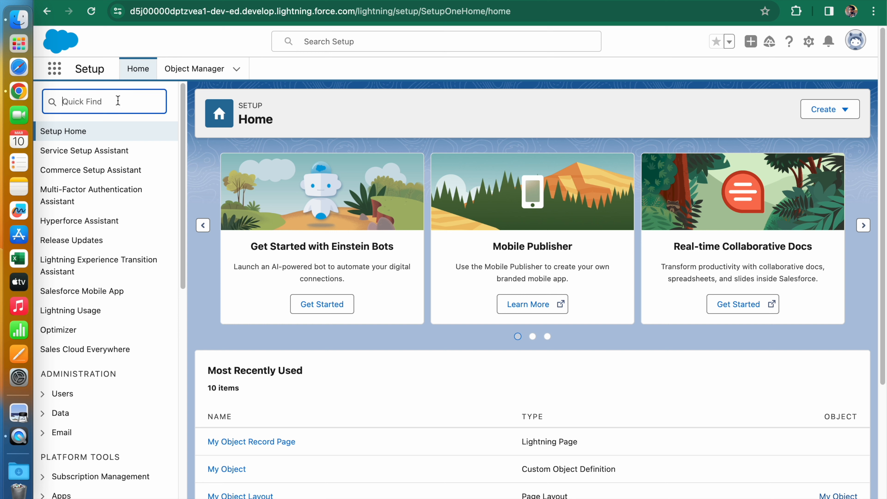
type("tab")
left_click(75, 190)
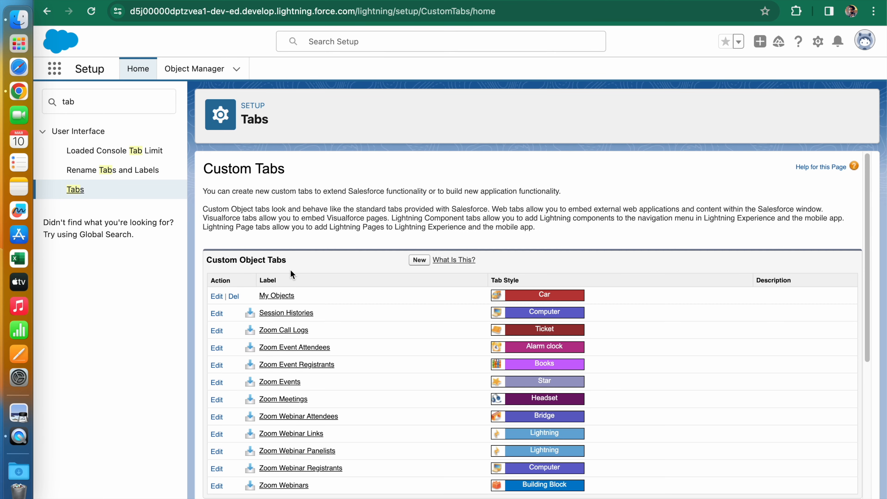
- Start a new custom object tab and choose My Custom Object as its object
scroll(281, 281, "down", 5)
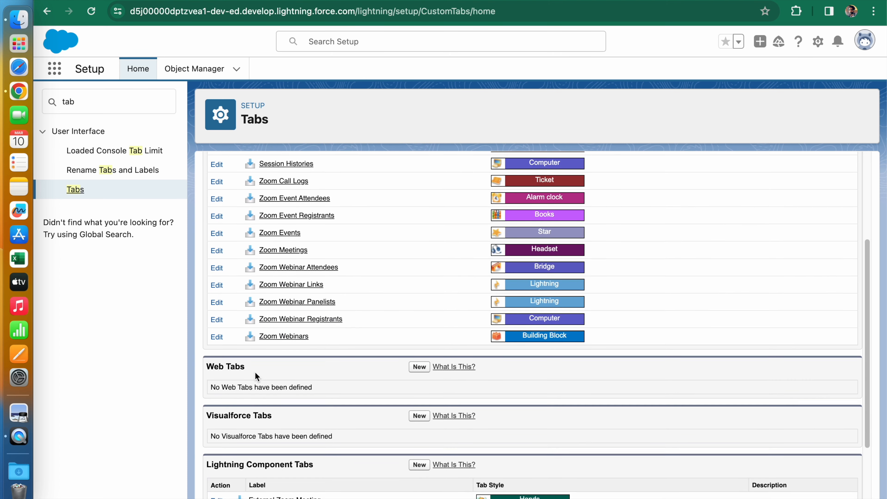
scroll(256, 372, "down", 4)
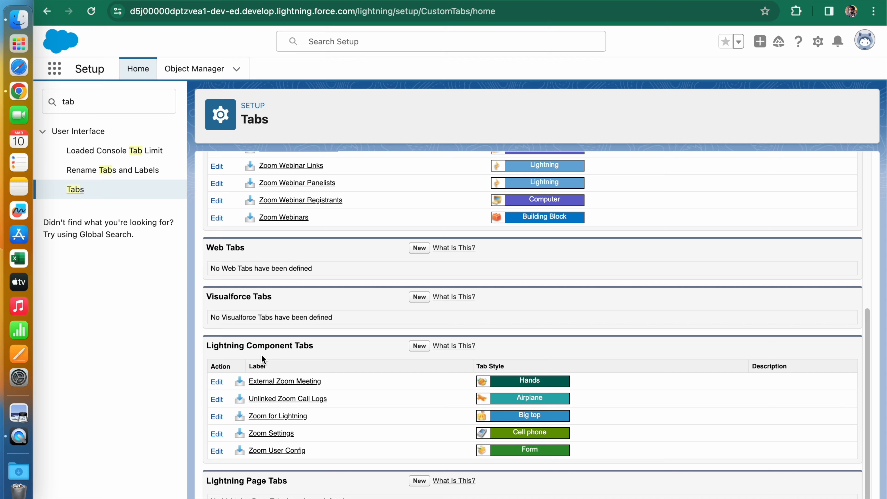
scroll(302, 337, "up", 9)
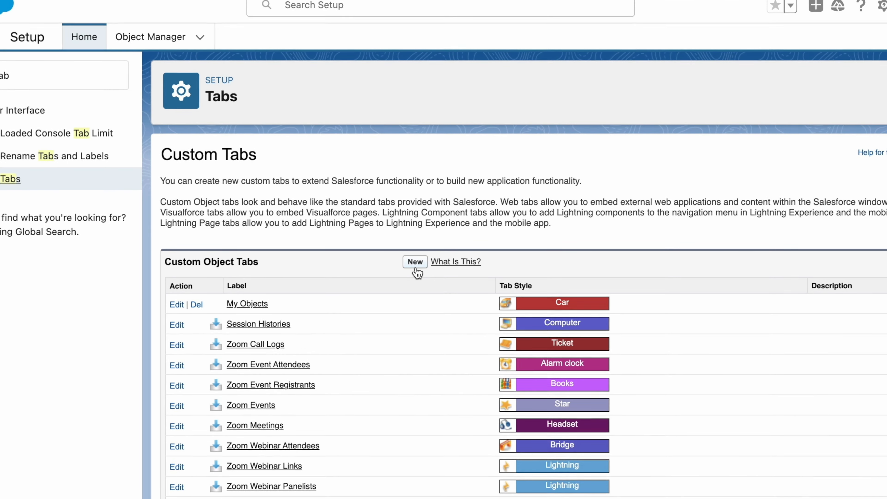
left_click(416, 267)
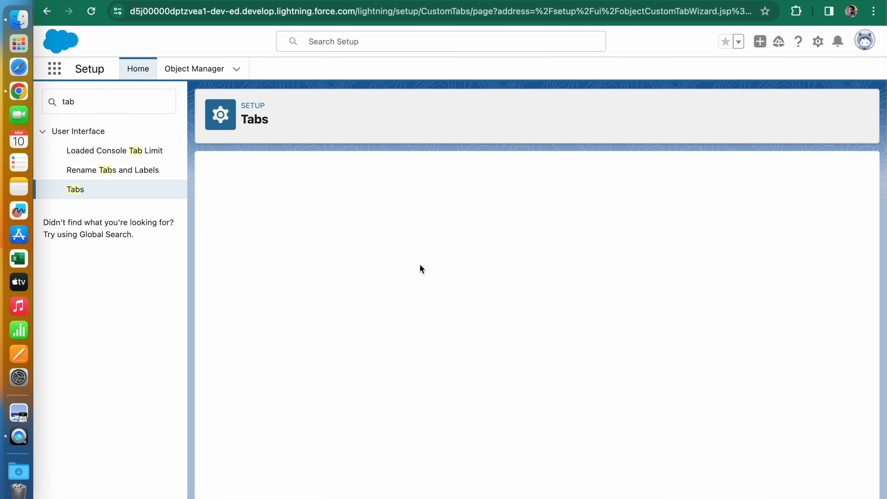
left_click(421, 266)
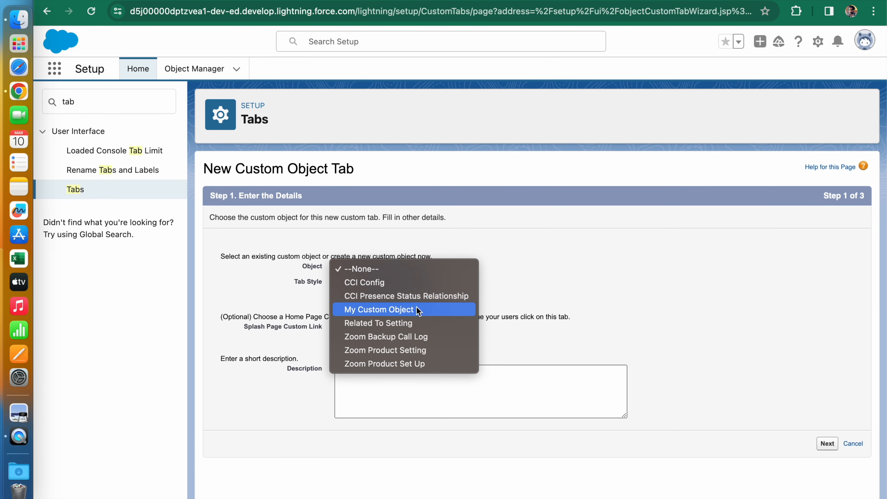
left_click(418, 311)
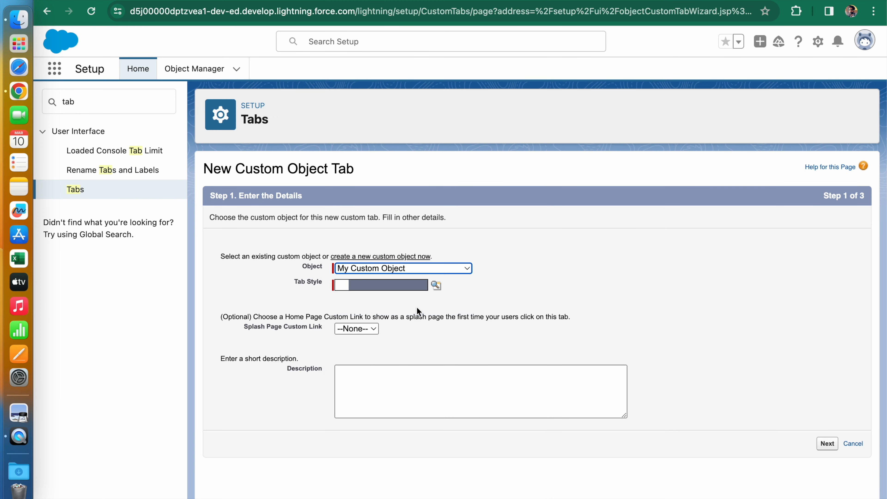
- Give the new tab the Box tab style and continue to the profile settings
left_click(436, 285)
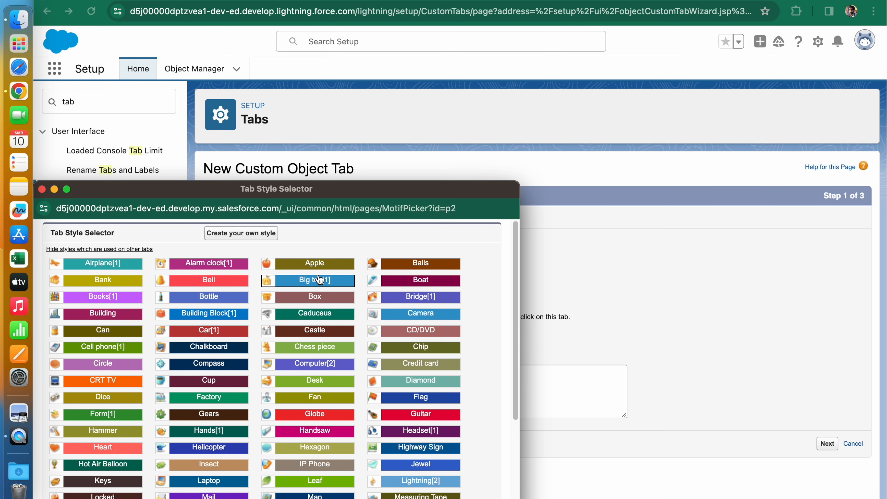
left_click(314, 296)
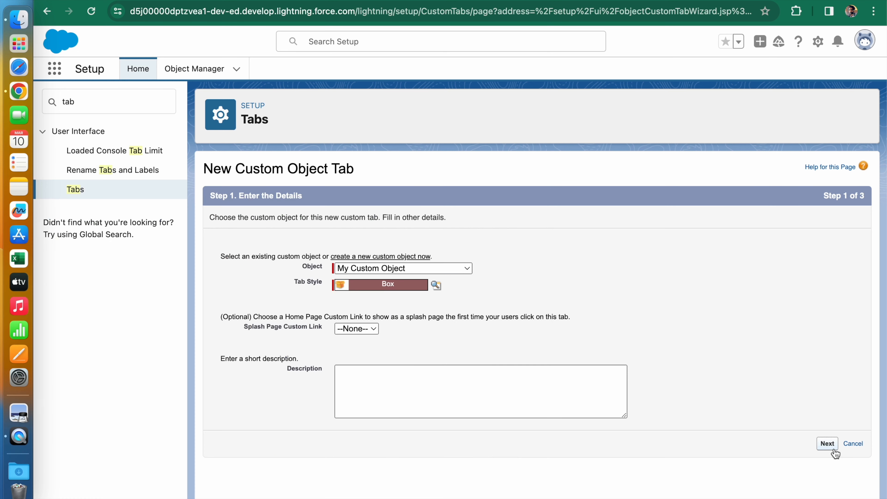
left_click(827, 444)
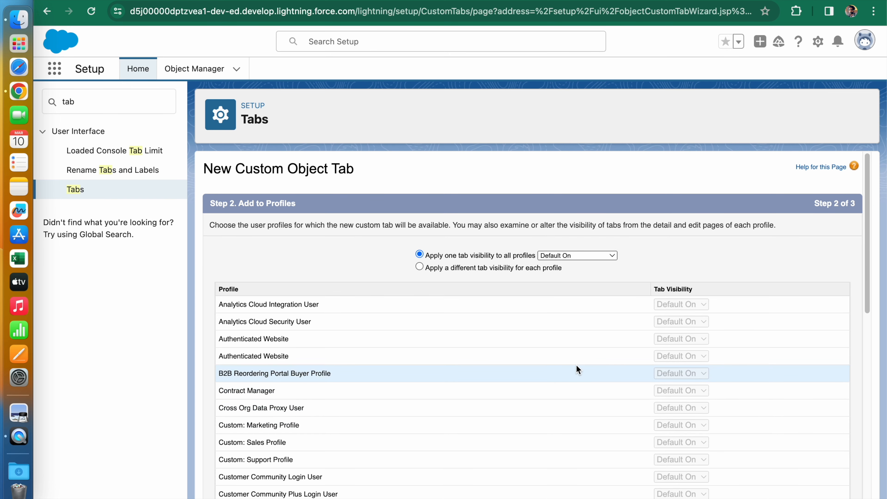
- Apply a different tab visibility for each profile, keeping System Administrator at Default On
scroll(576, 365, "down", 5)
scroll(577, 369, "down", 8)
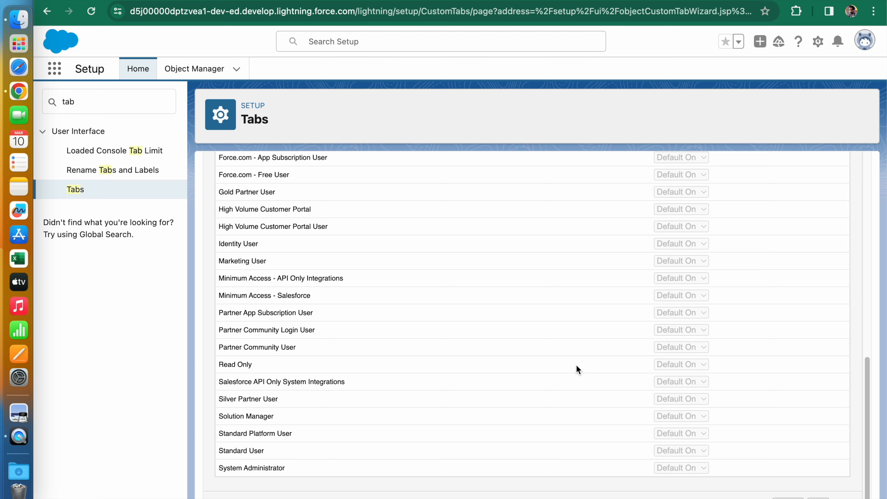
scroll(576, 364, "up", 13)
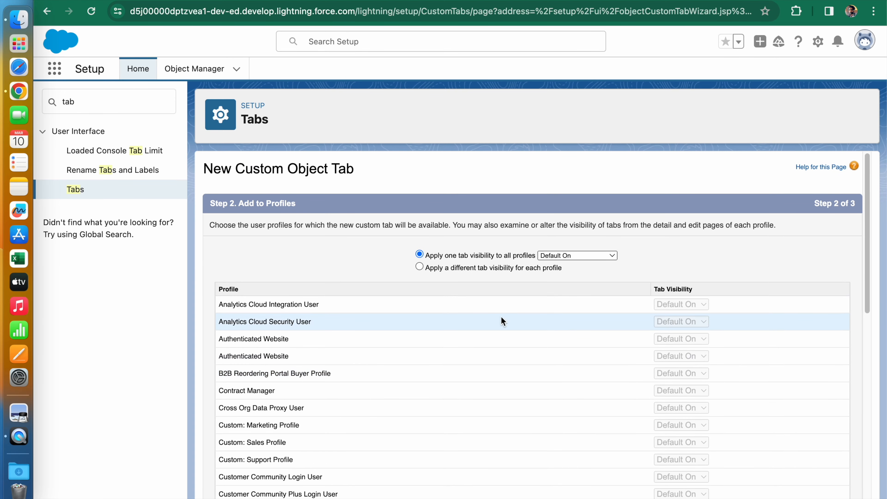
left_click(419, 266)
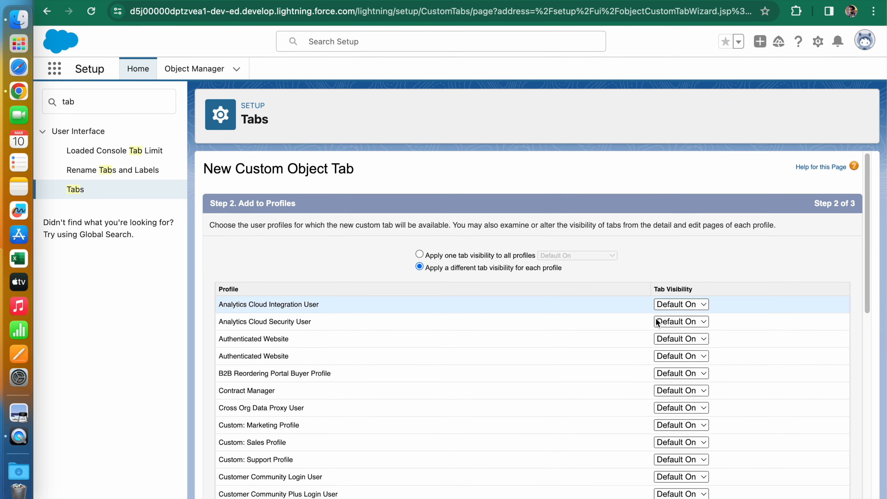
scroll(657, 323, "down", 8)
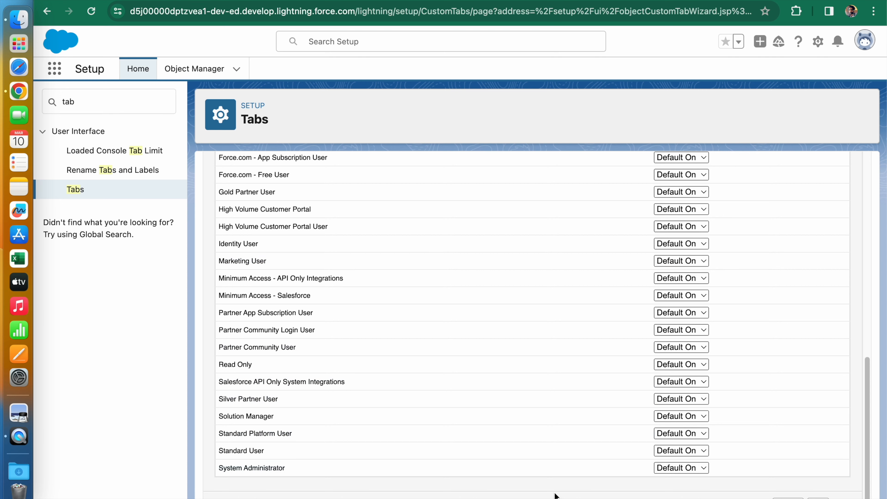
left_click(659, 469)
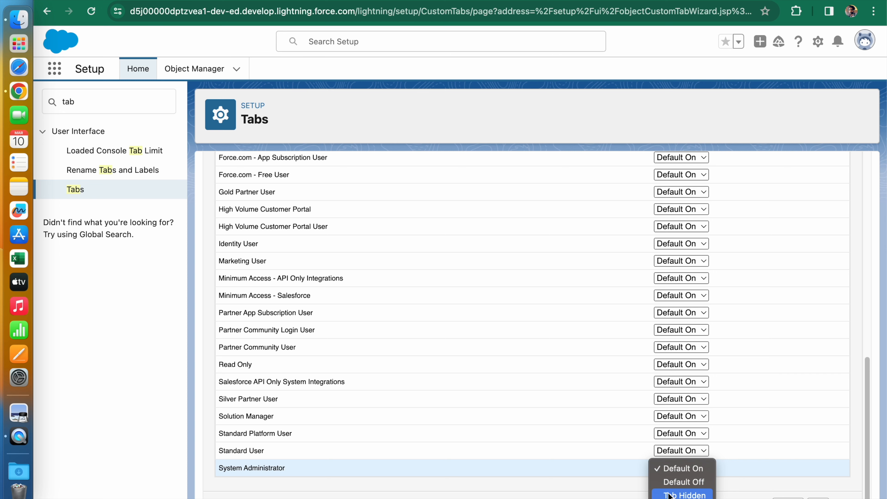
left_click(569, 492)
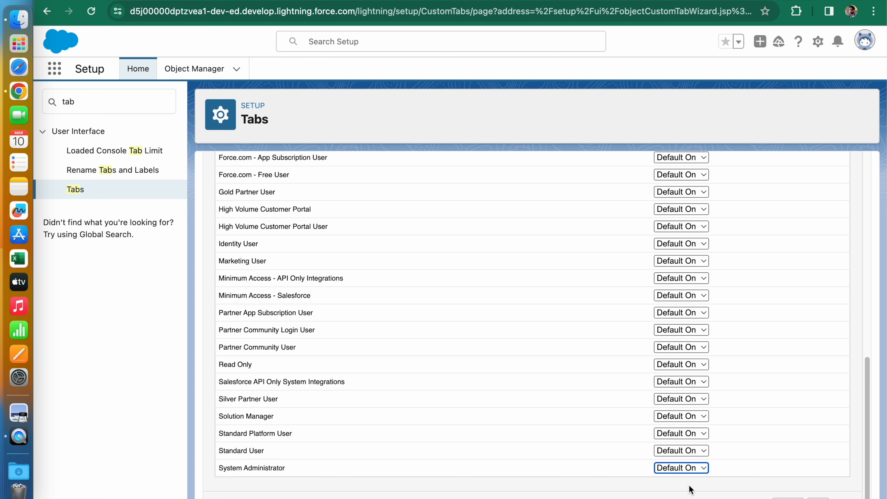
left_click(657, 468)
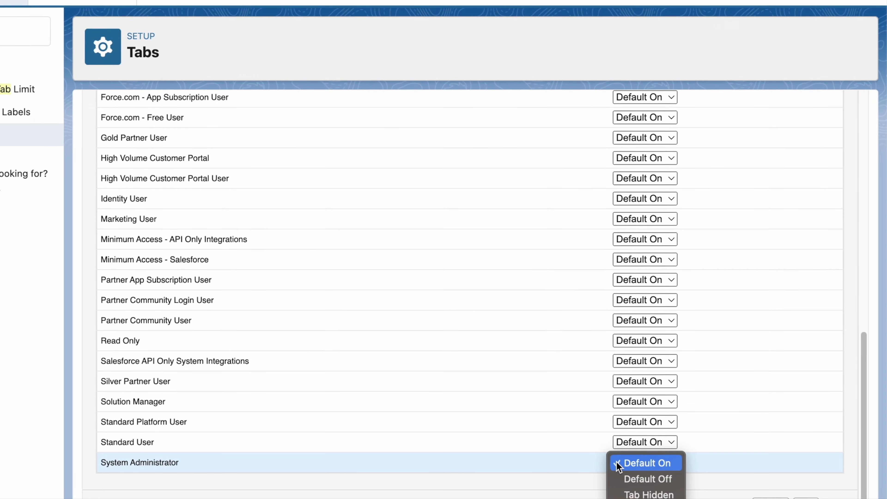
left_click(657, 468)
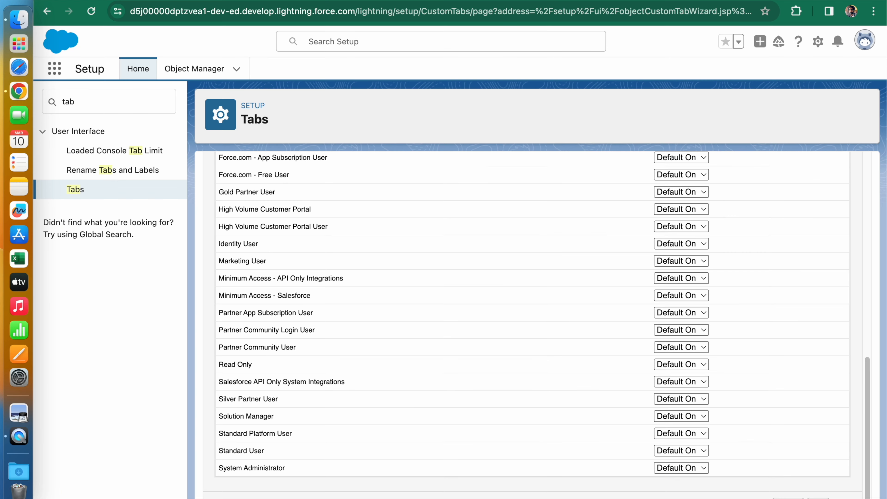
- Continue to the custom apps settings, leave the tab included in the apps, and save the new tab
left_click(819, 498)
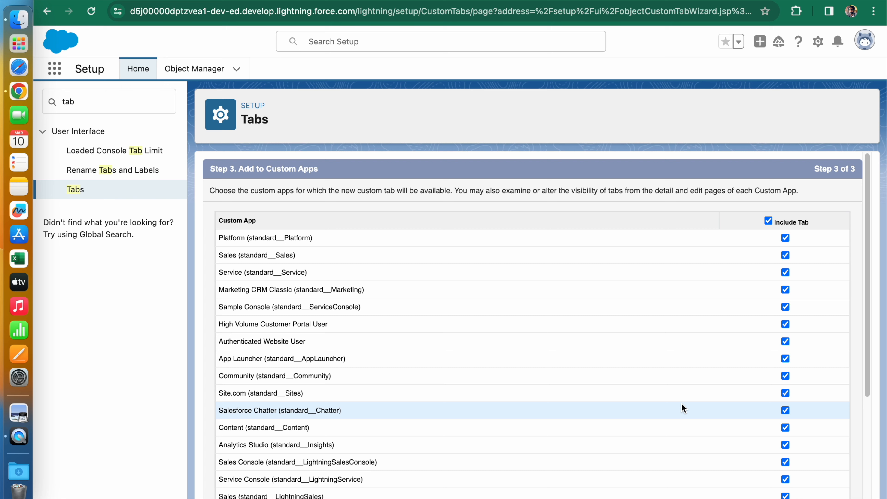
left_click_drag(868, 249, 854, 454)
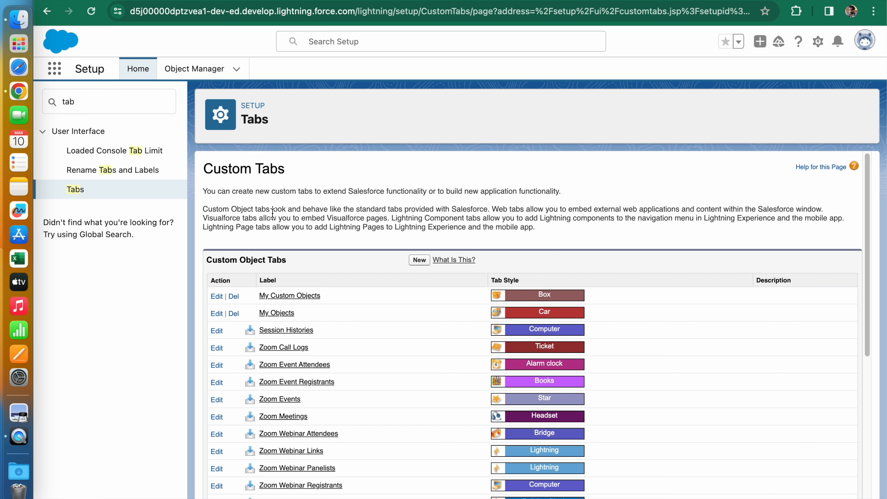
- Search the App Launcher for "my", open My Custom Objects, and switch to the Sales app to show its list there
left_click(59, 72)
type("my")
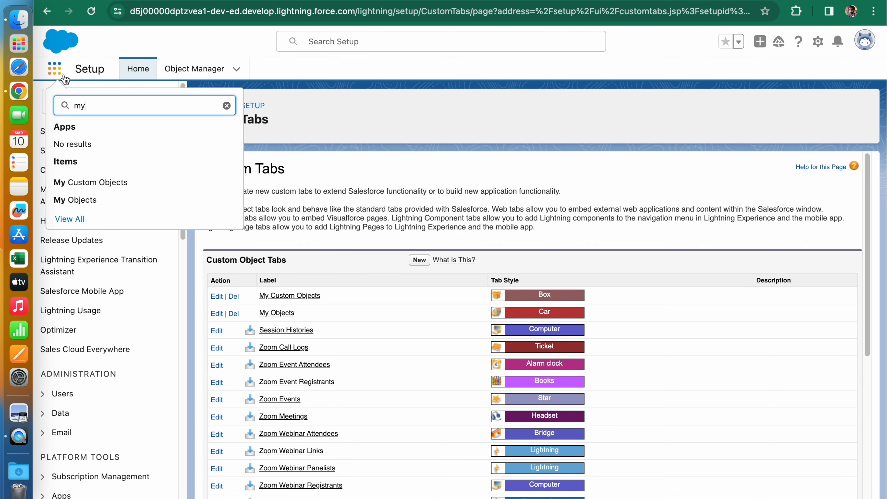
left_click(98, 185)
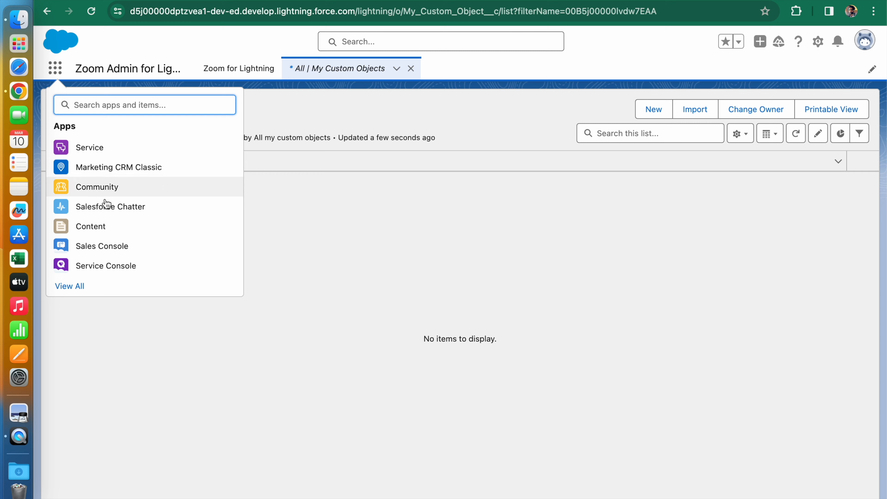
left_click(87, 156)
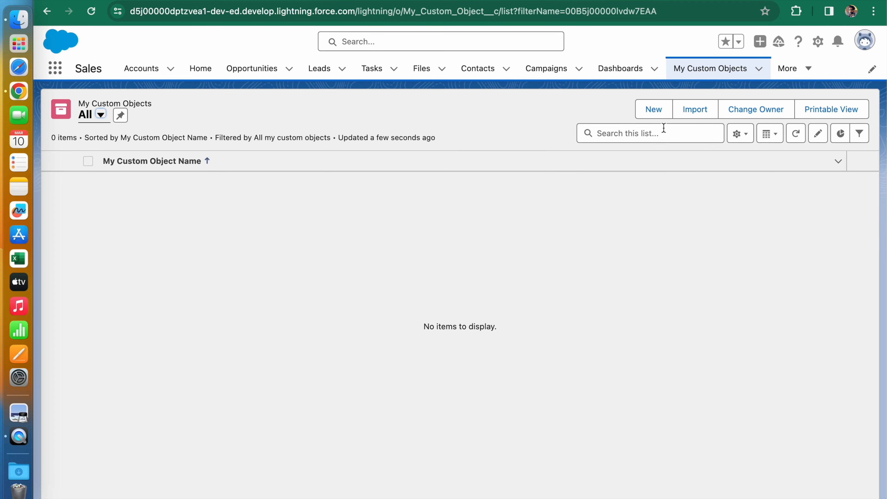
- Create and save a new My Custom Object record named "Test 1"
left_click(654, 110)
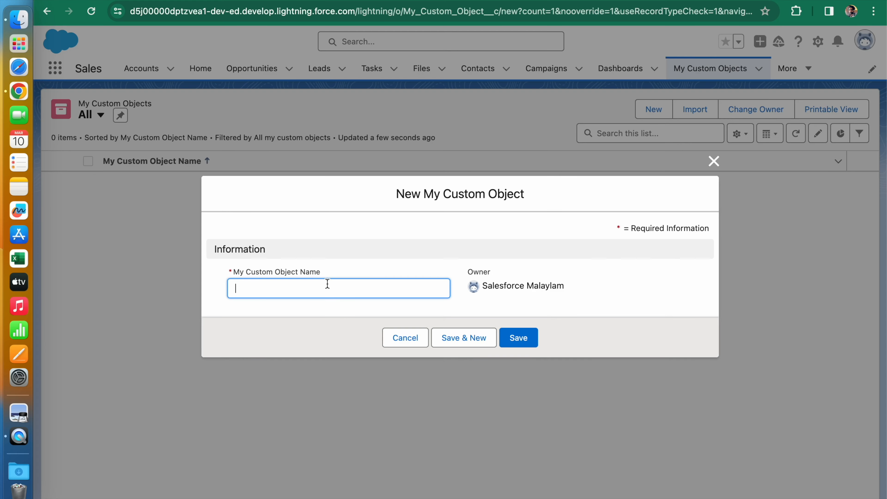
type("Test 1")
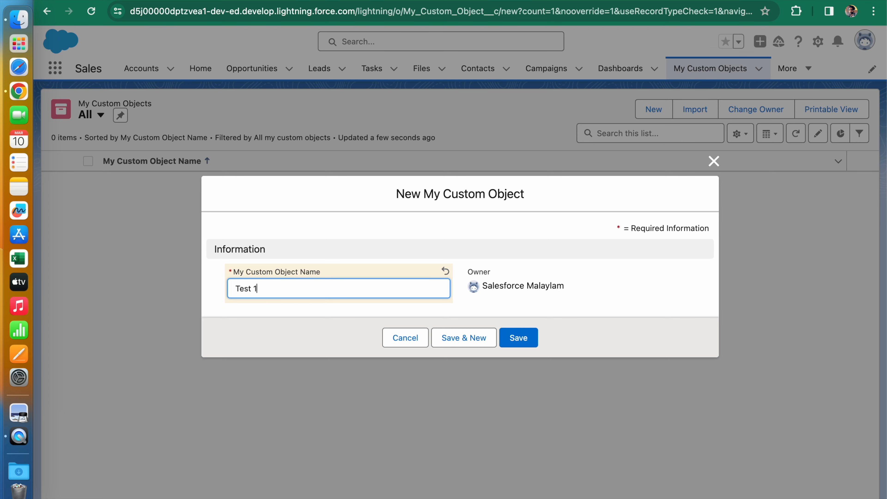
left_click(511, 342)
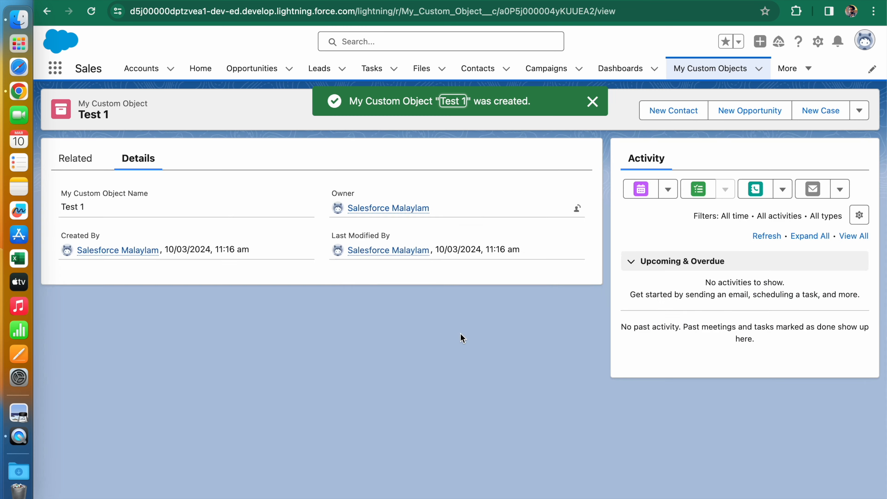